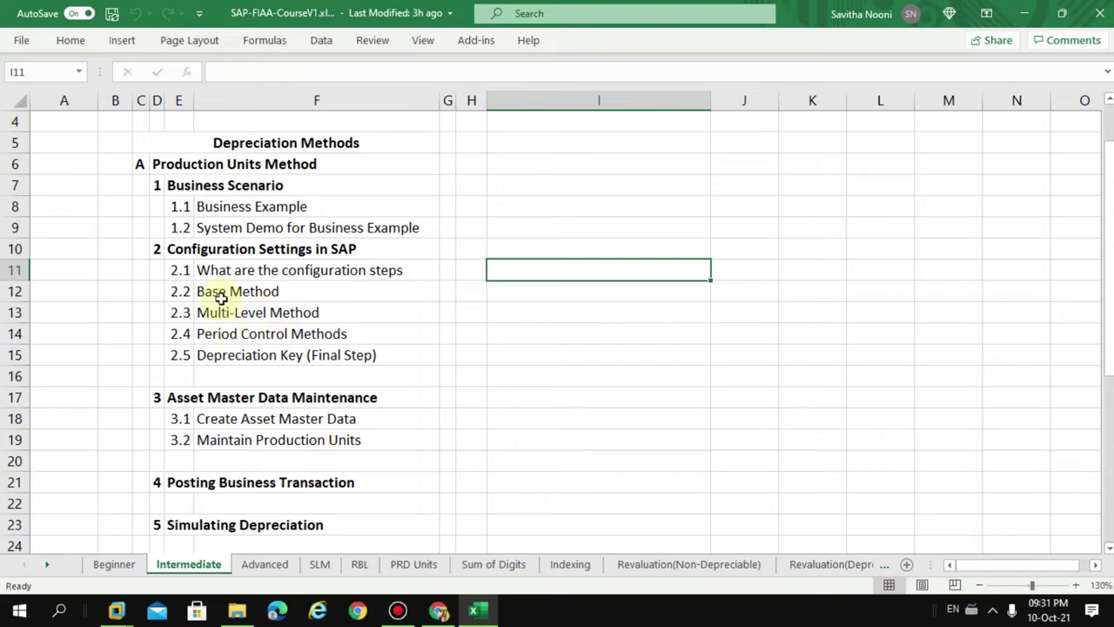
In the Excel course outline, highlight the Base Method, System Demo and Configuration Settings in SAP topics.
left_click(221, 298)
left_click_drag(162, 292, 233, 292)
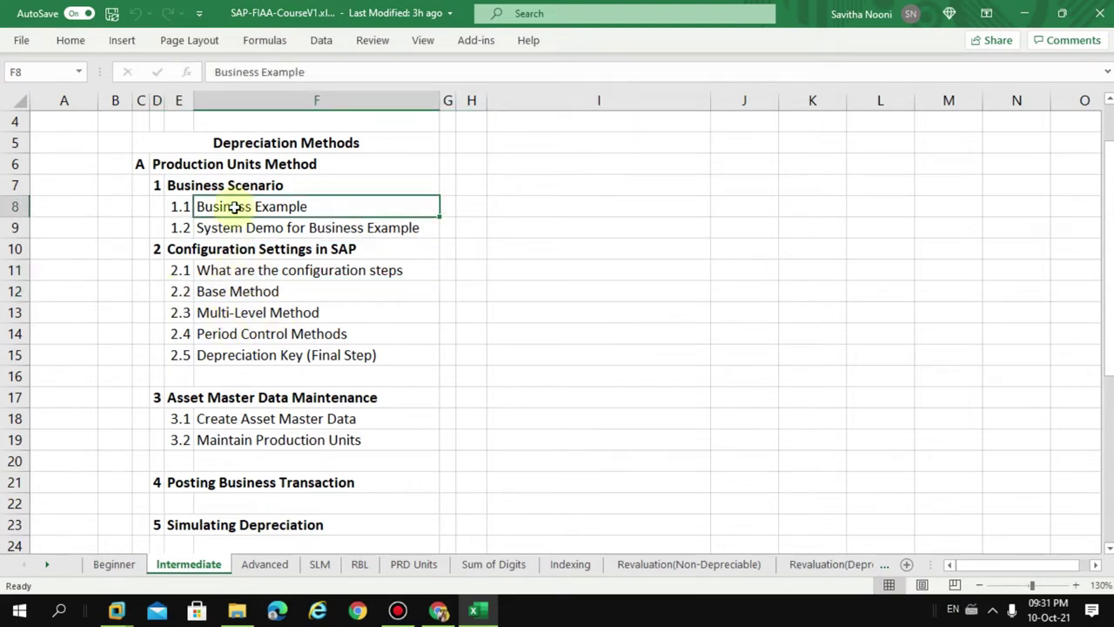
left_click(242, 230)
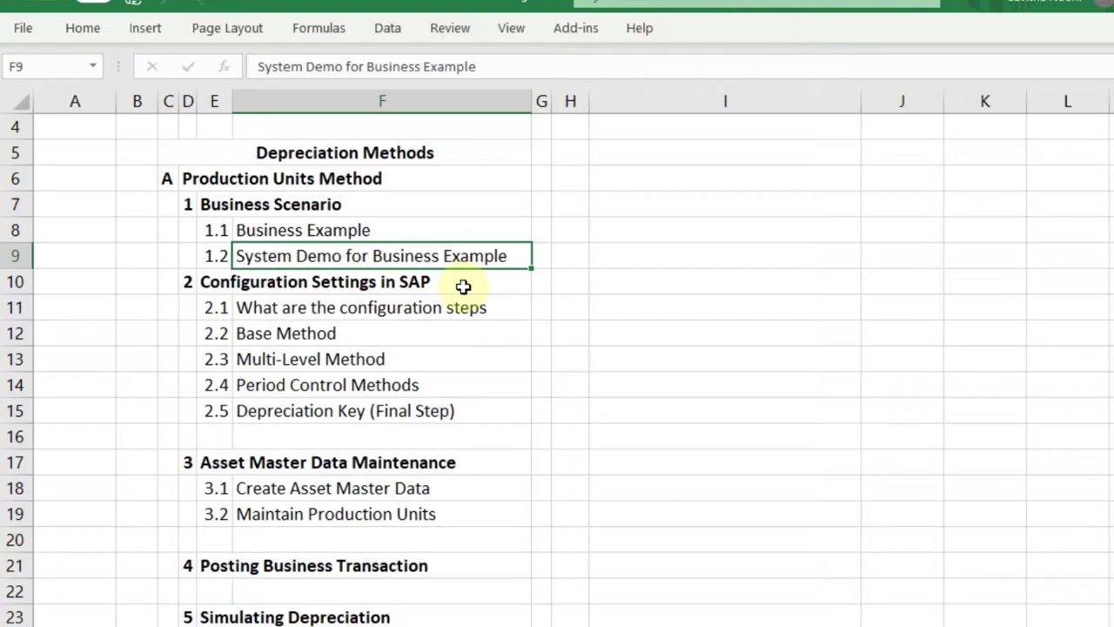
left_click(261, 323)
left_click_drag(201, 296, 335, 418)
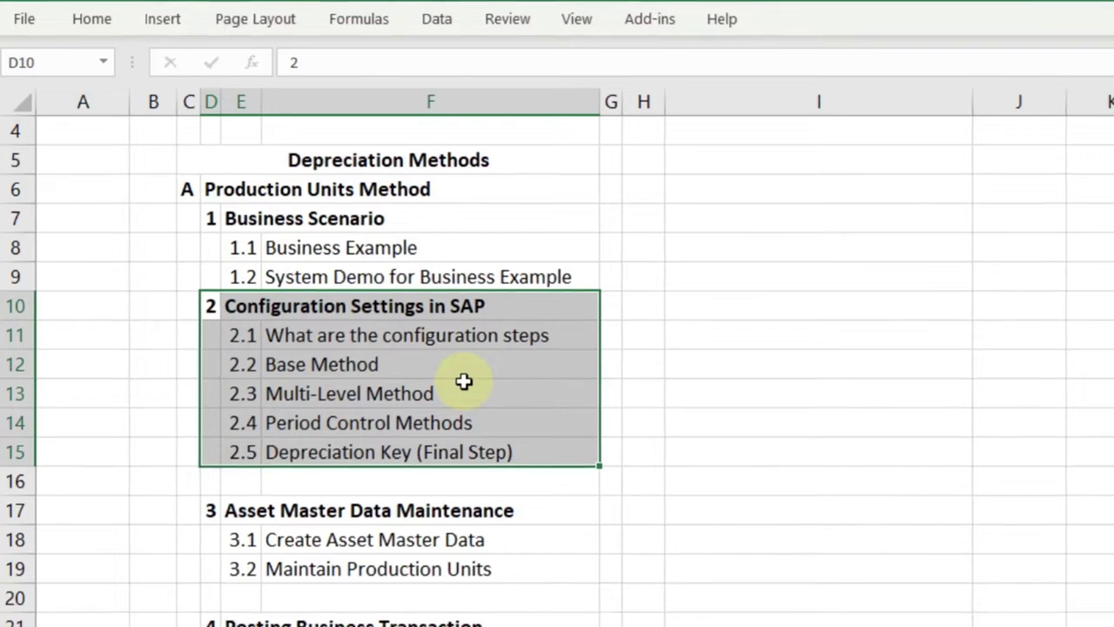
Point out topic 2.2 Base Method, its configuration steps and the Multi-Level Method topic.
left_click(344, 360)
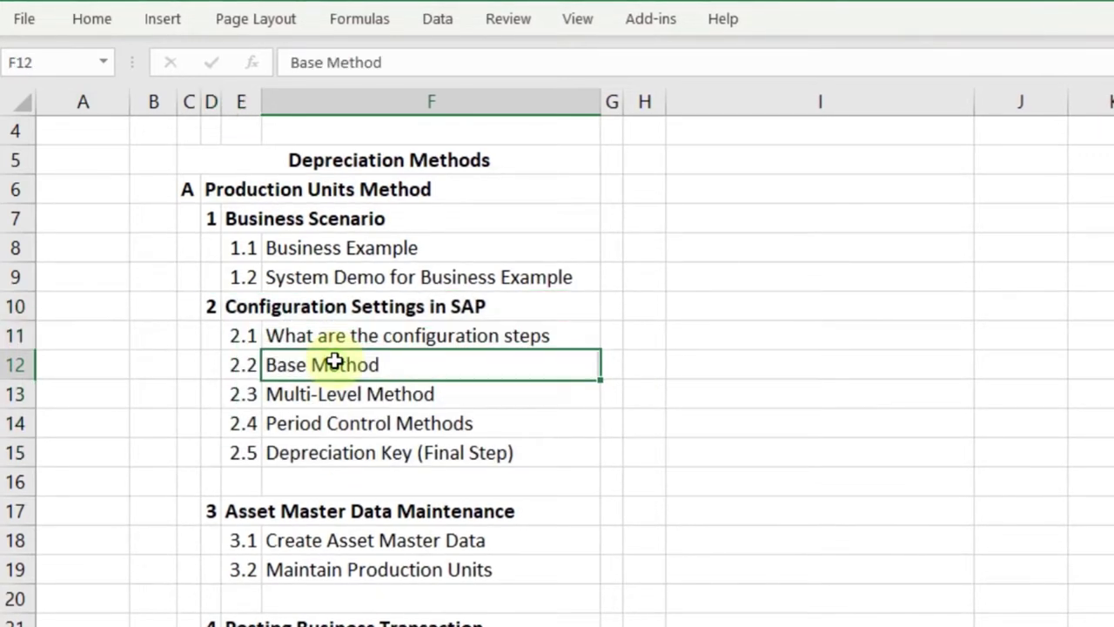
left_click(251, 369)
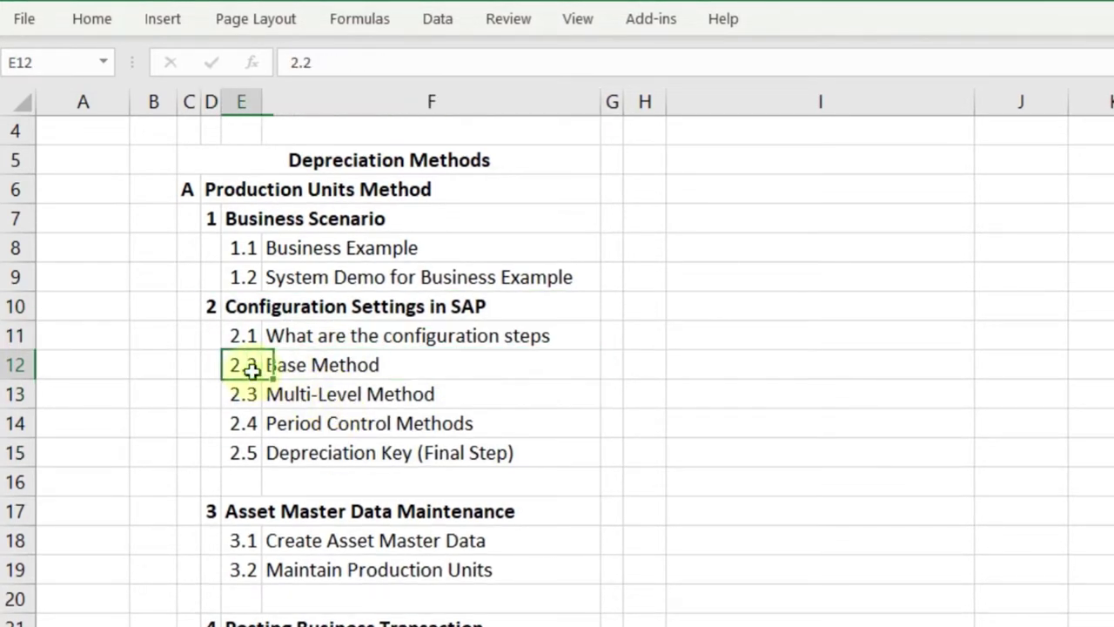
left_click(305, 376)
left_click(239, 371)
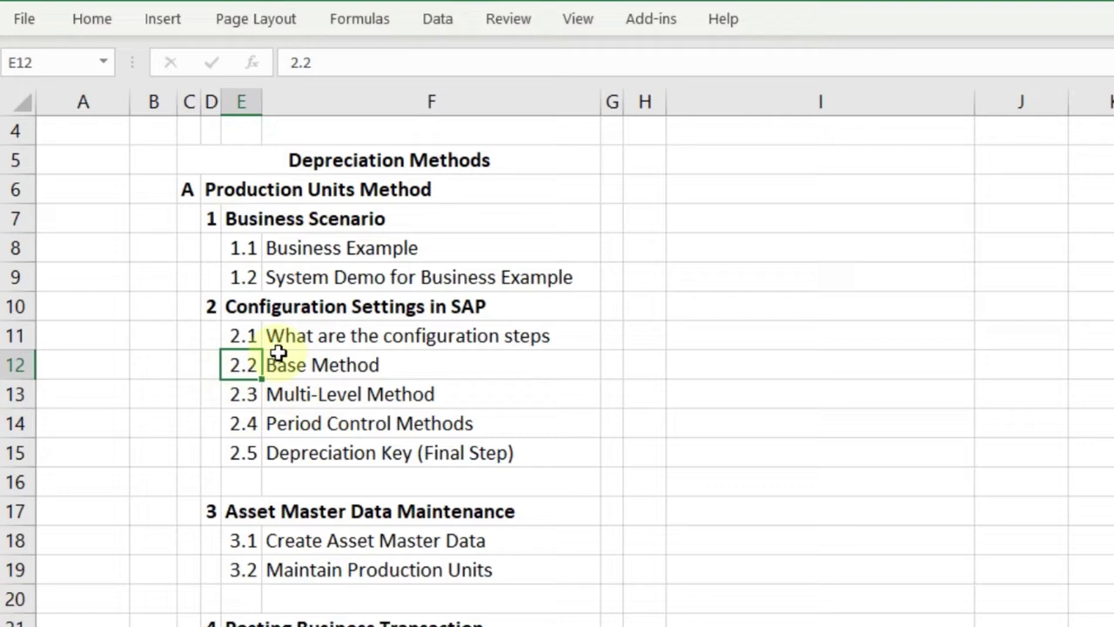
left_click(277, 343)
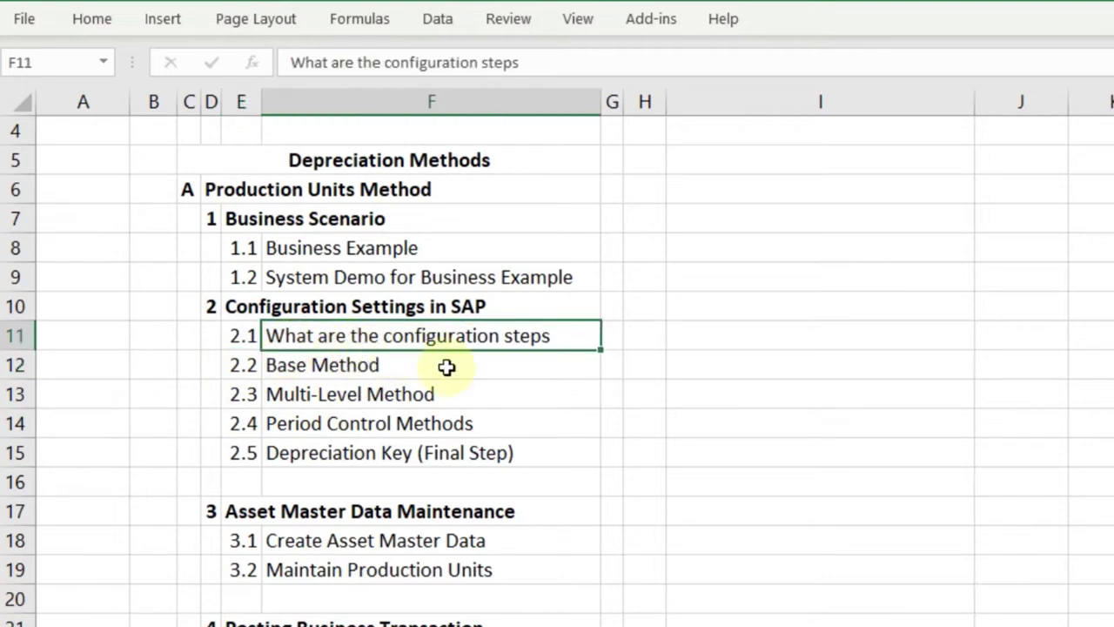
left_click(472, 363)
left_click(459, 339)
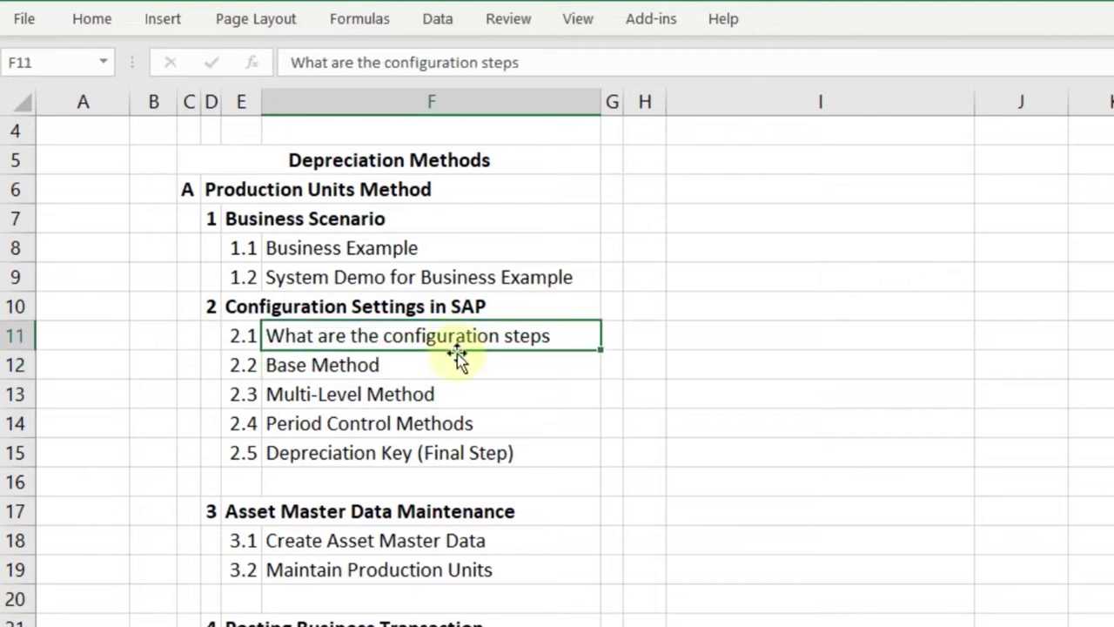
left_click(354, 402)
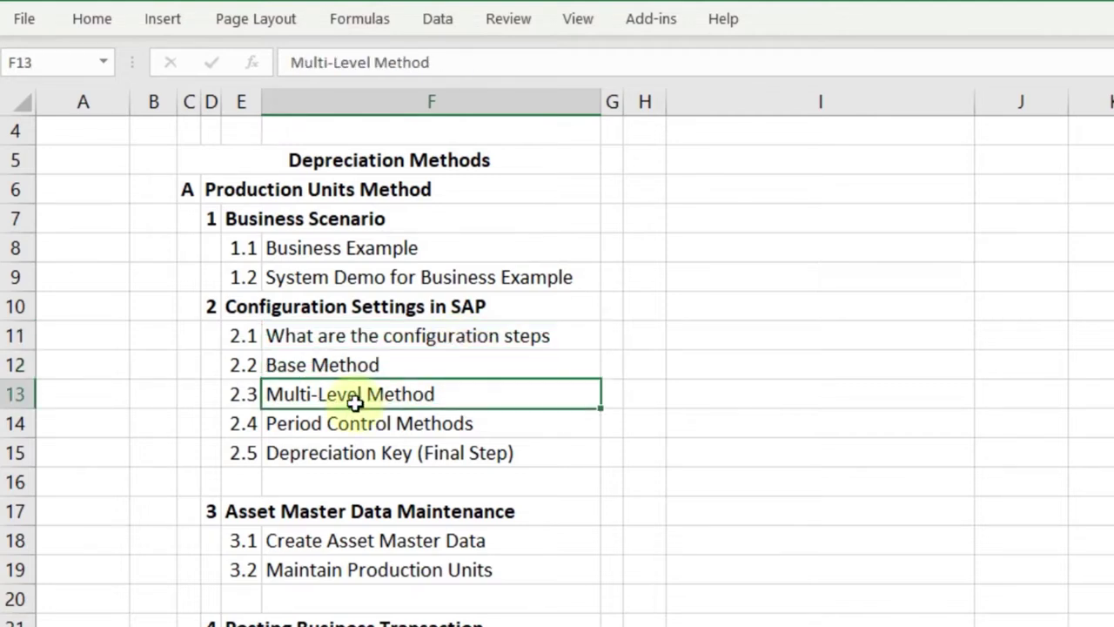
left_click(297, 364)
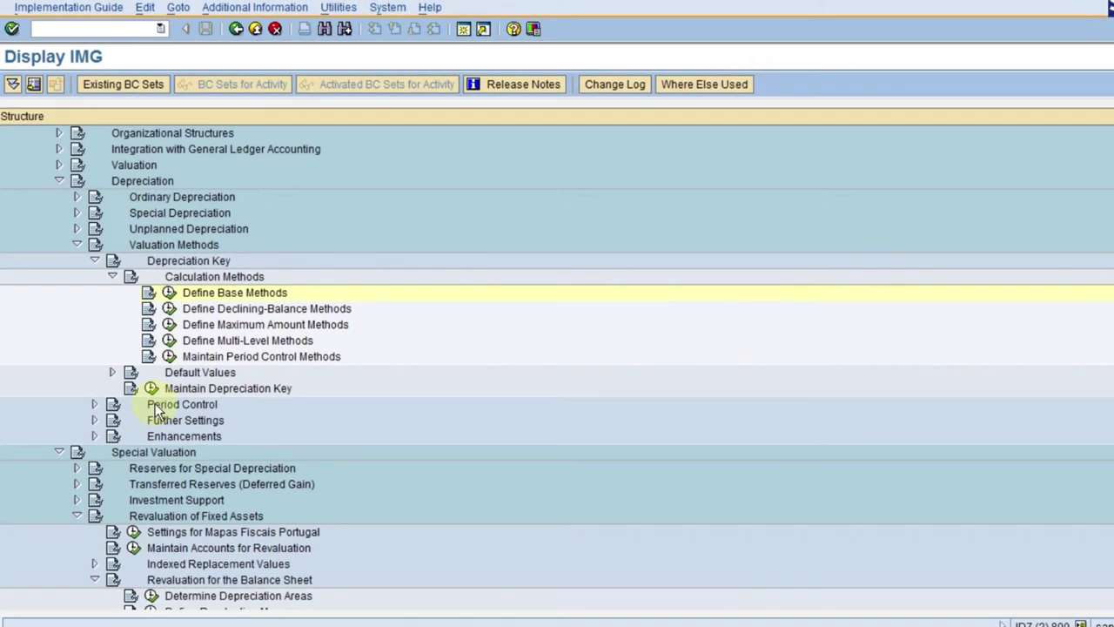
Collapse Special Valuation and scroll the IMG tree up to Financial Accounting.
left_click(58, 452)
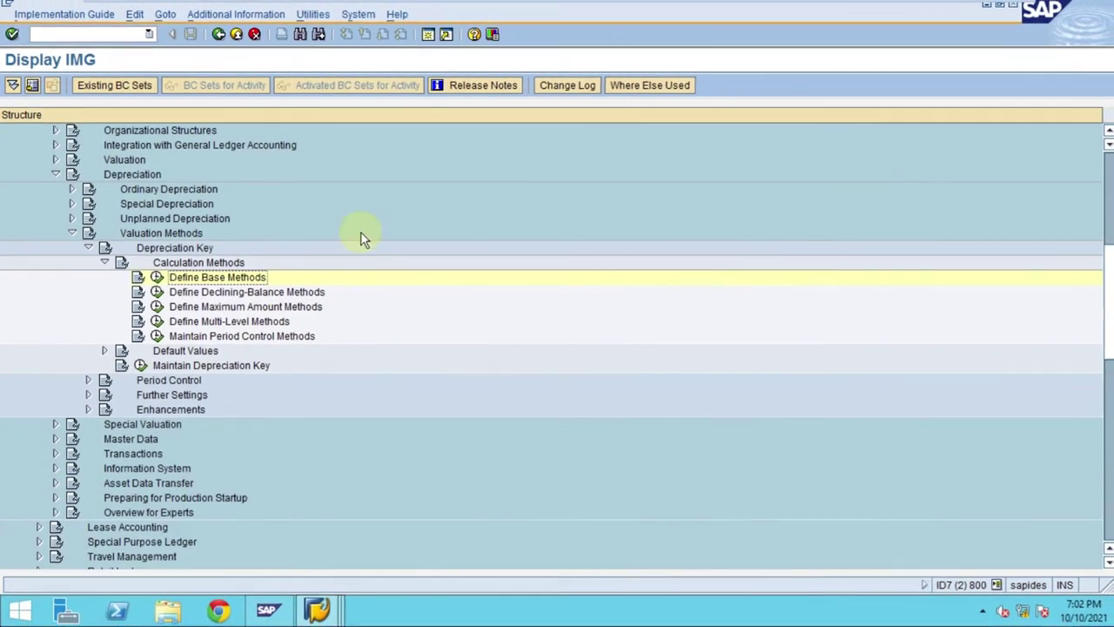
scroll(326, 297, "up", 4)
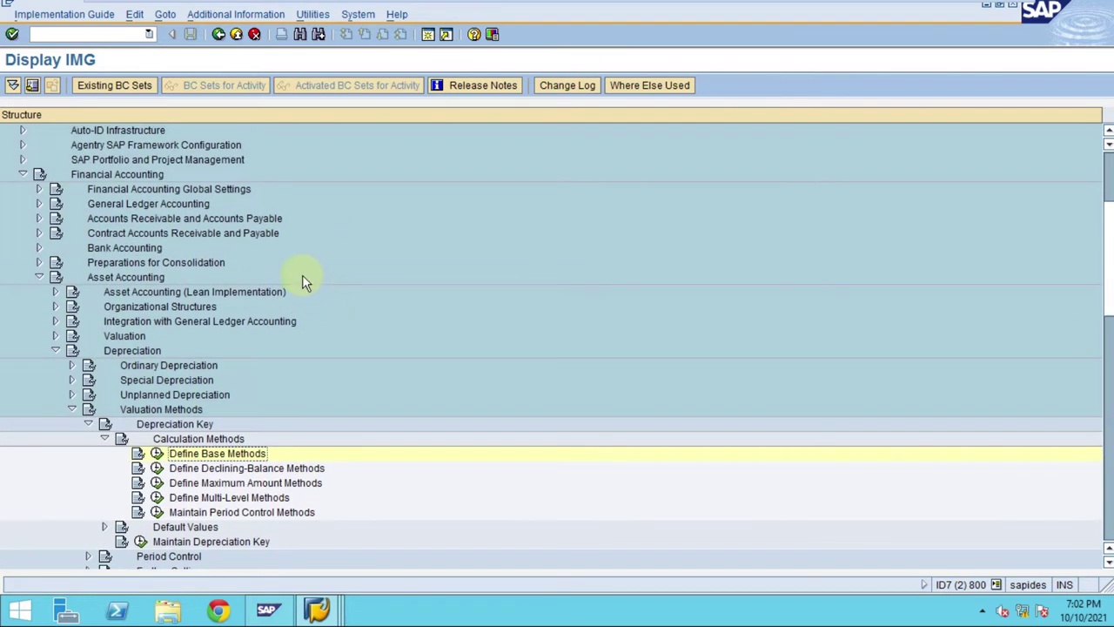
mouse_move(489, 3)
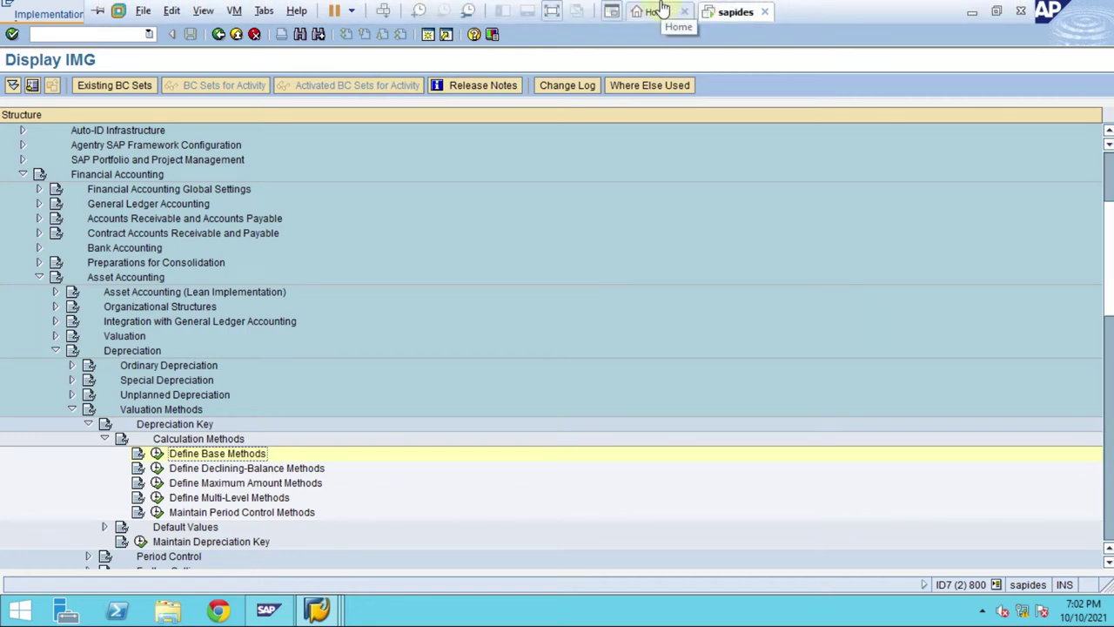
left_click(706, 9)
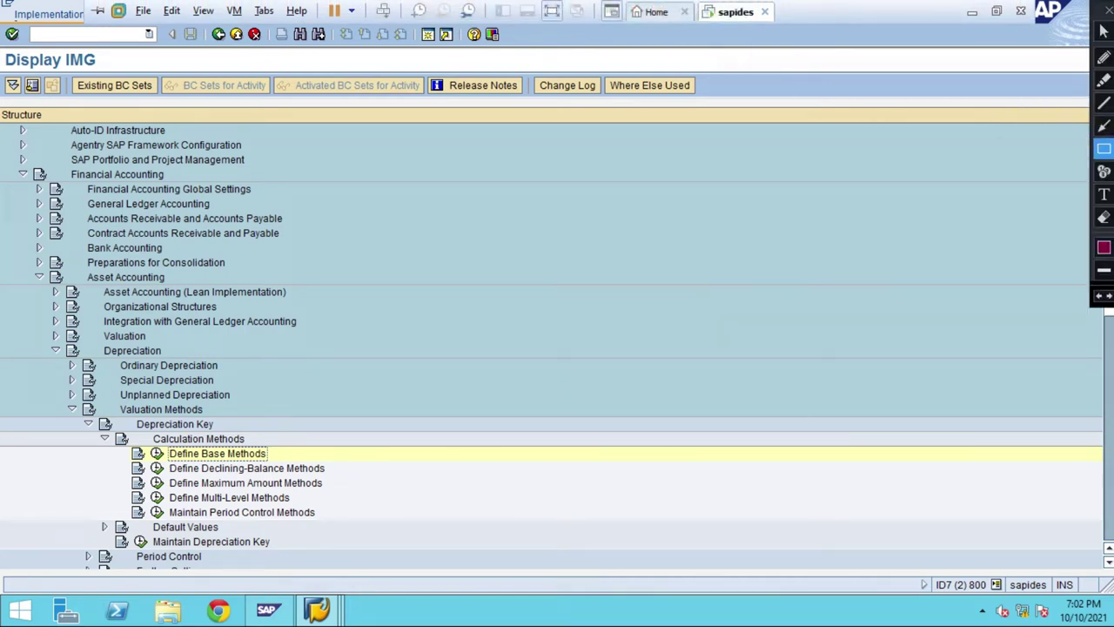
left_click(1103, 171)
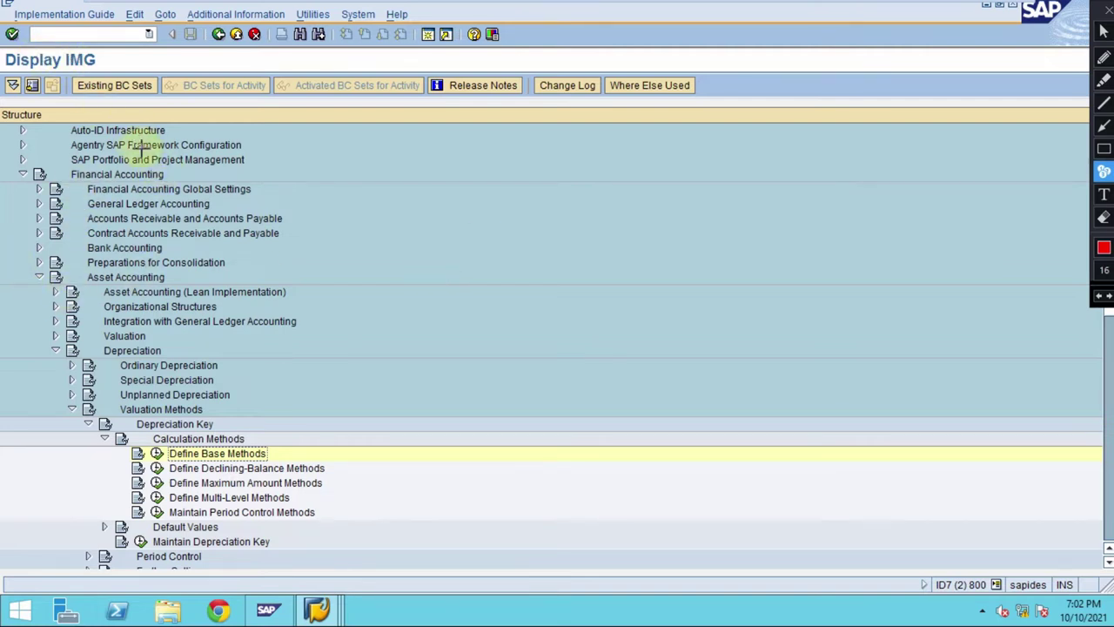
left_click(62, 170)
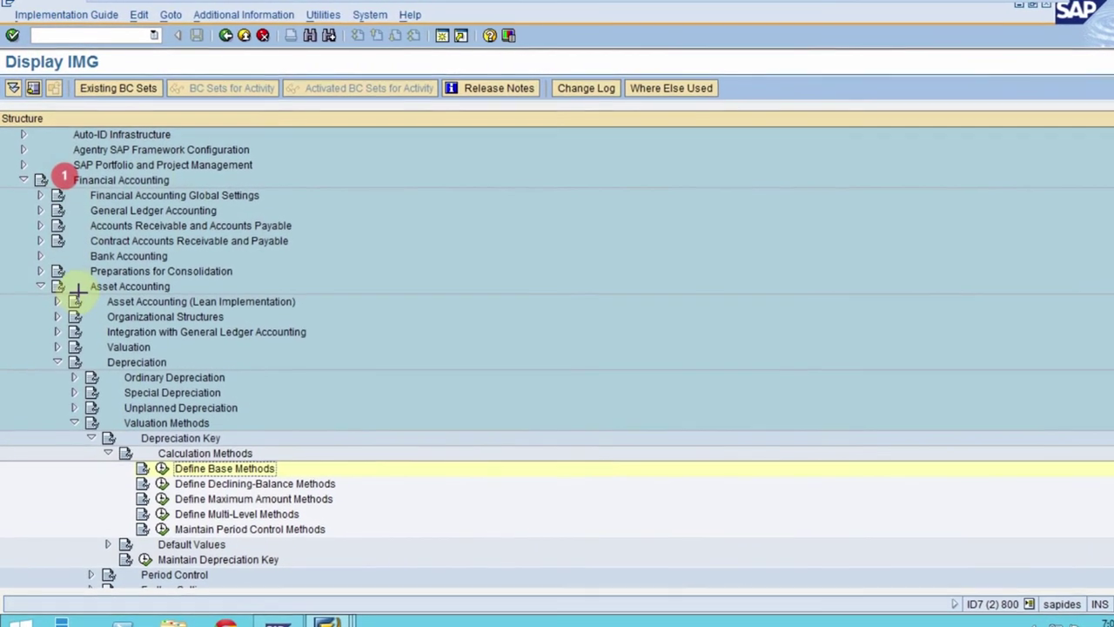
left_click(79, 292)
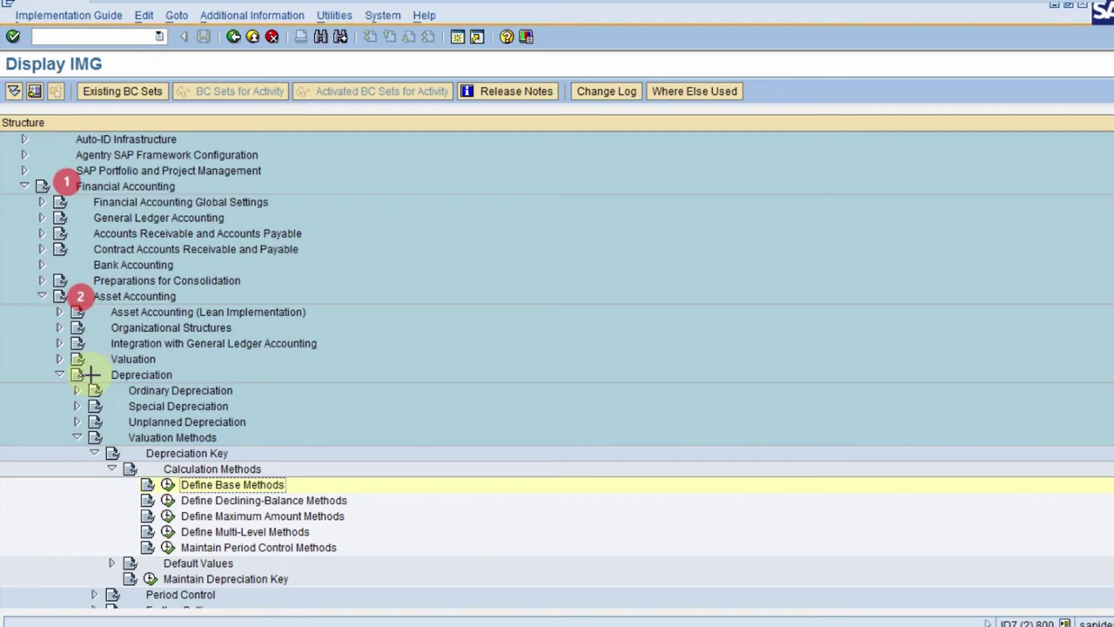
left_click(101, 376)
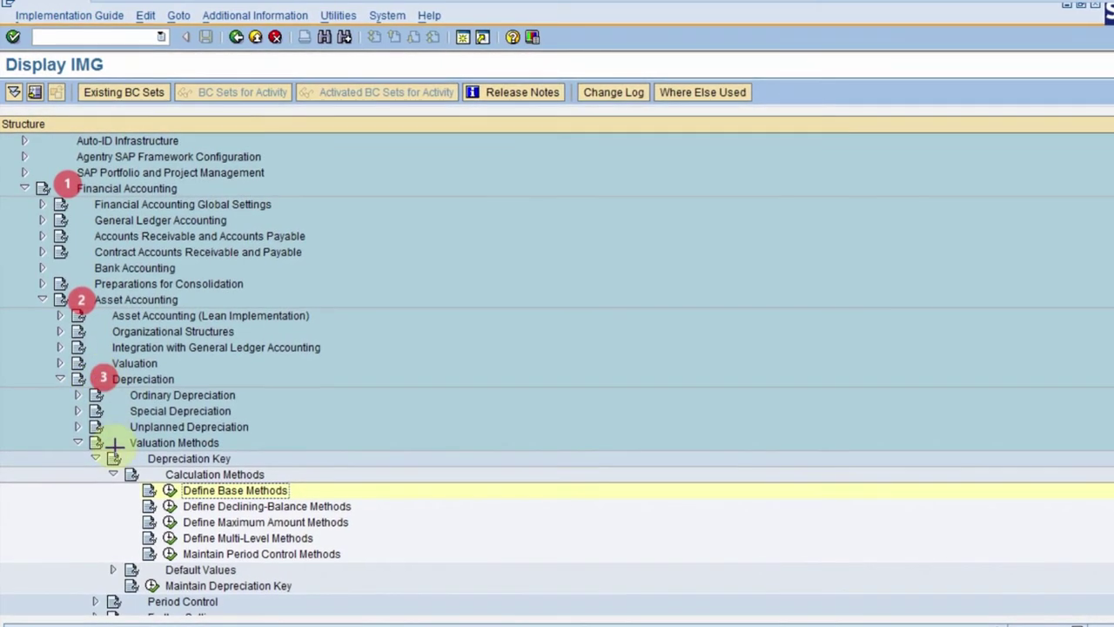
left_click(114, 440)
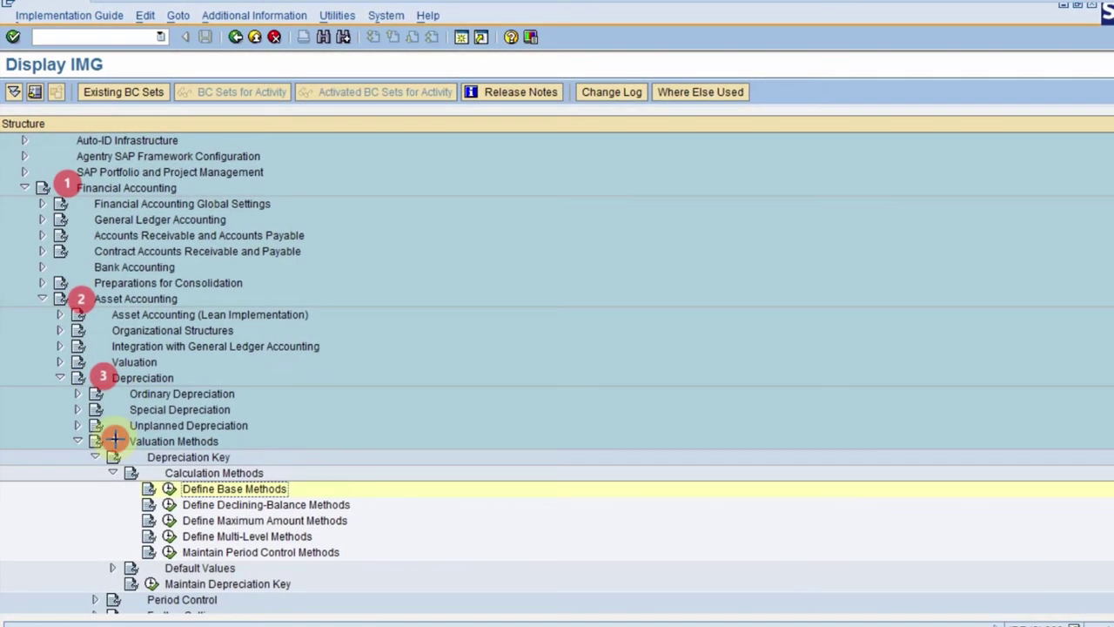
left_click(133, 455)
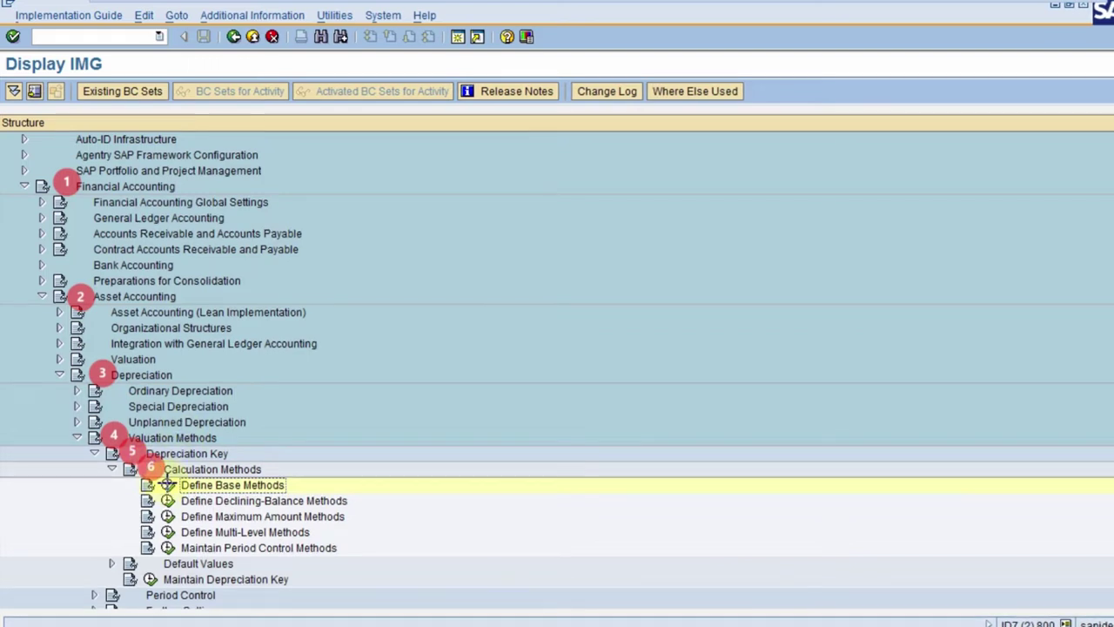
left_click(290, 485)
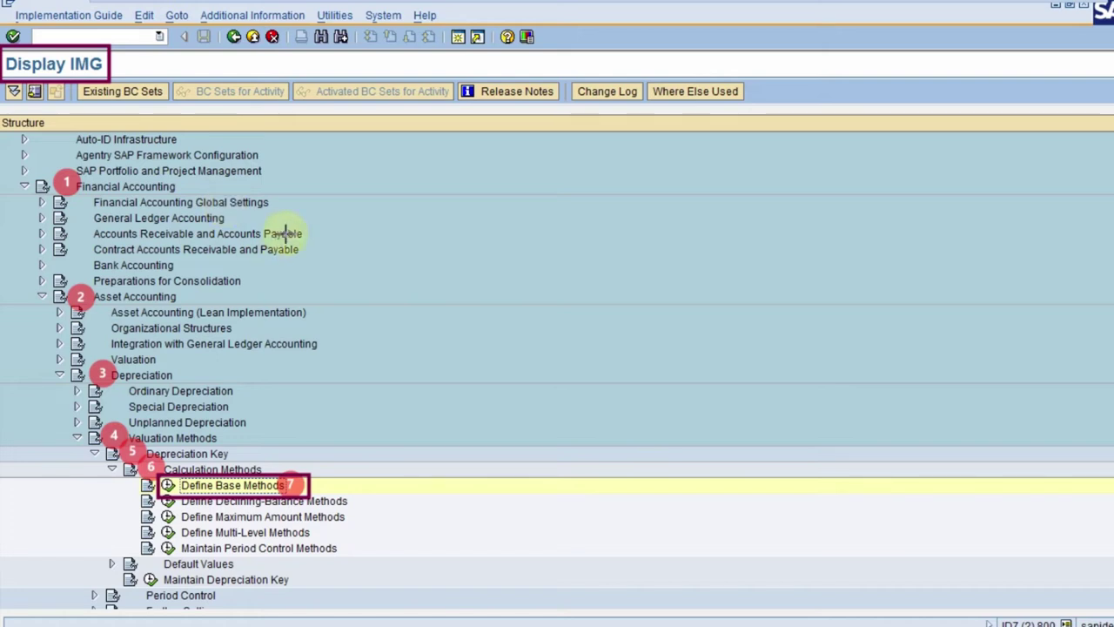
In the base method table, select entry 0032 and copy it as new base method 0033.
left_click(167, 484)
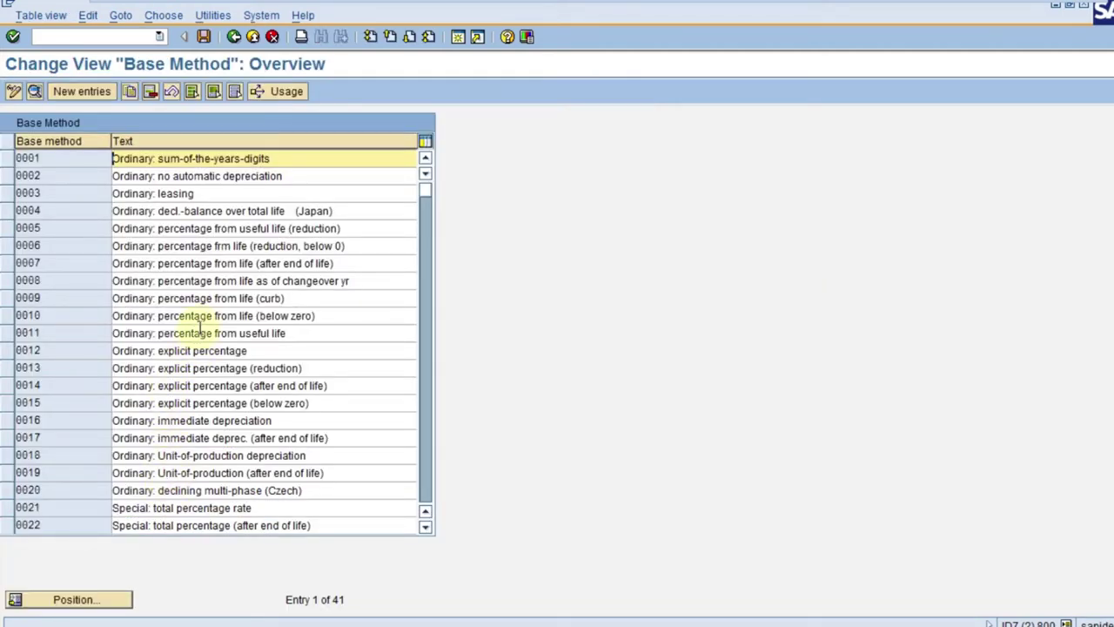
scroll(200, 326, "down", 5)
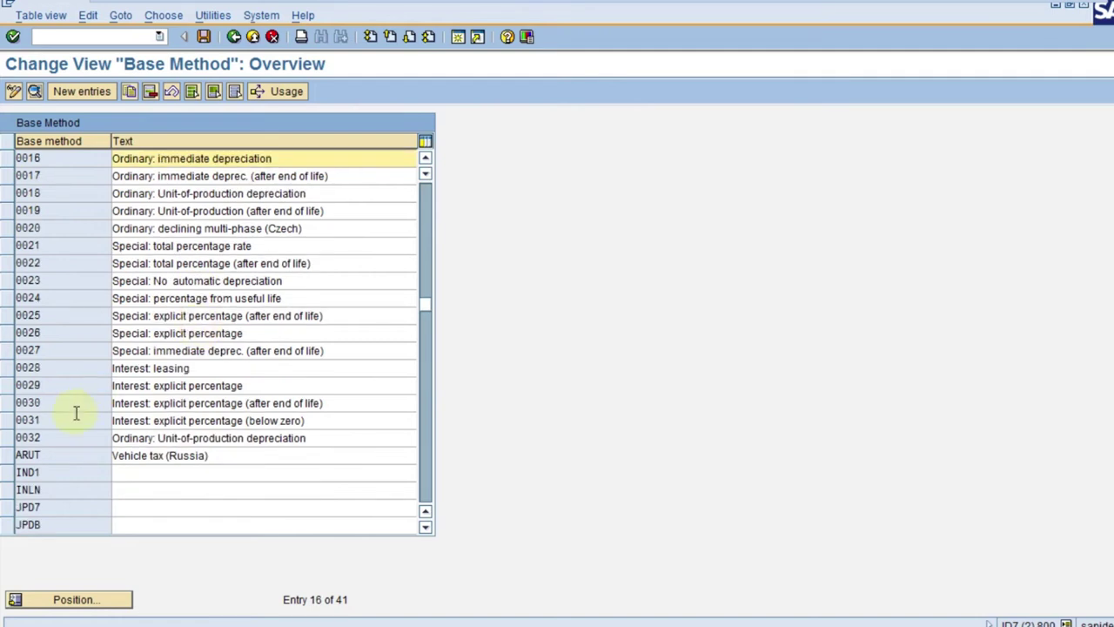
left_click(57, 437)
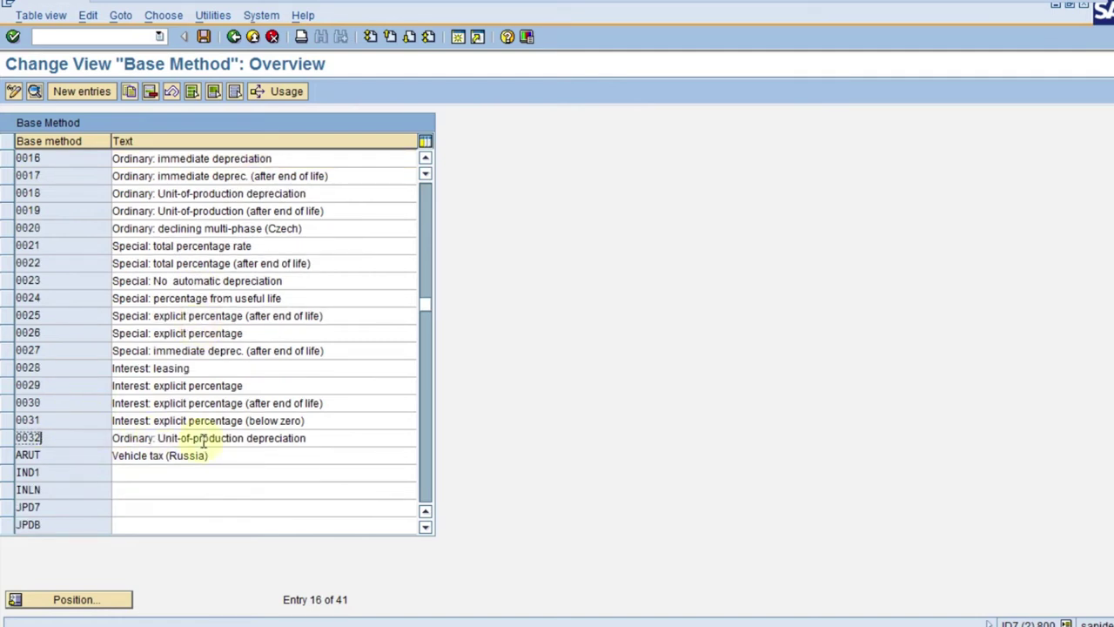
left_click(8, 439)
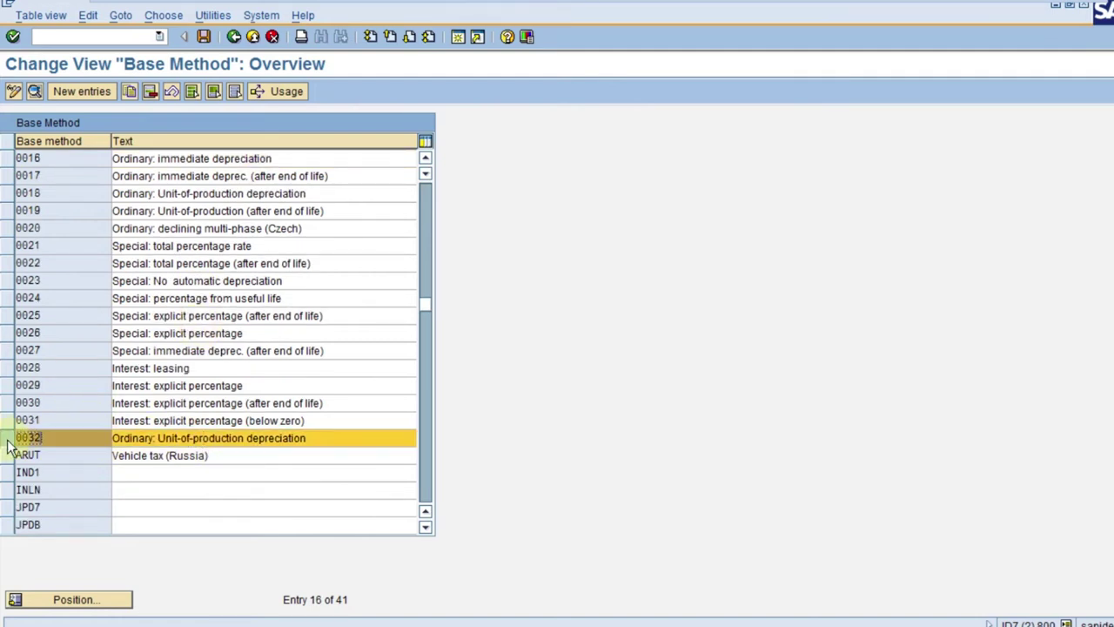
left_click(155, 437)
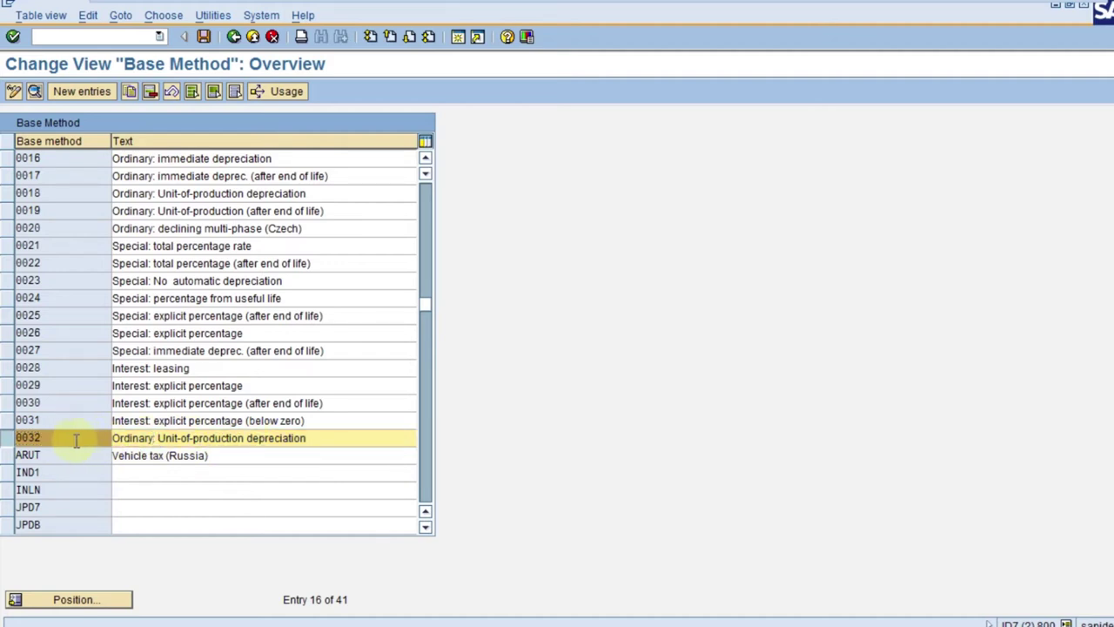
left_click(11, 439)
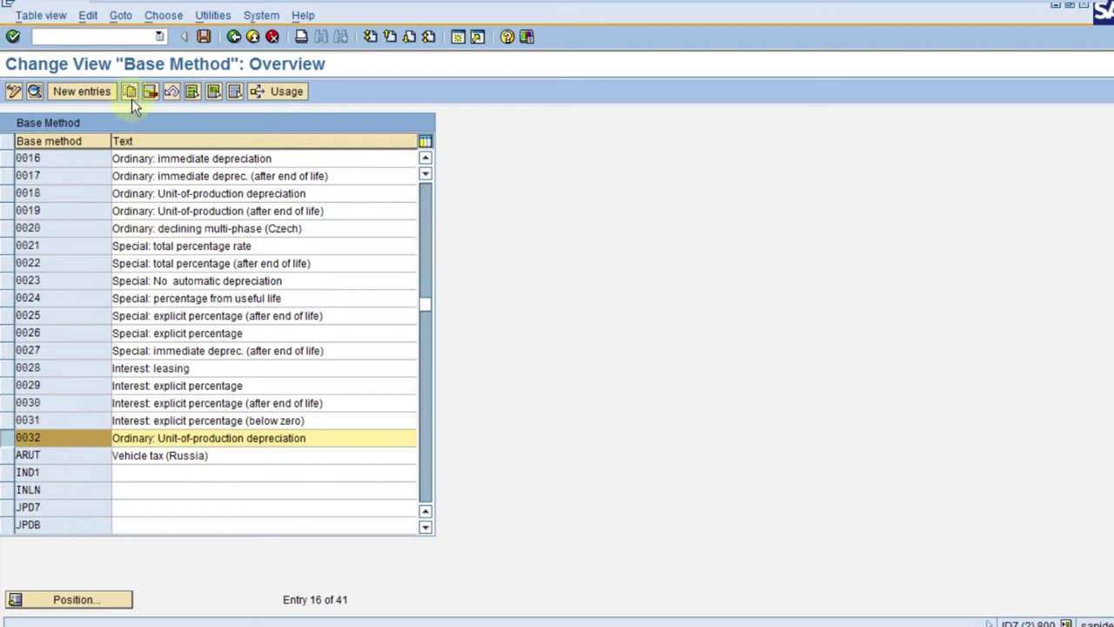
left_click(131, 91)
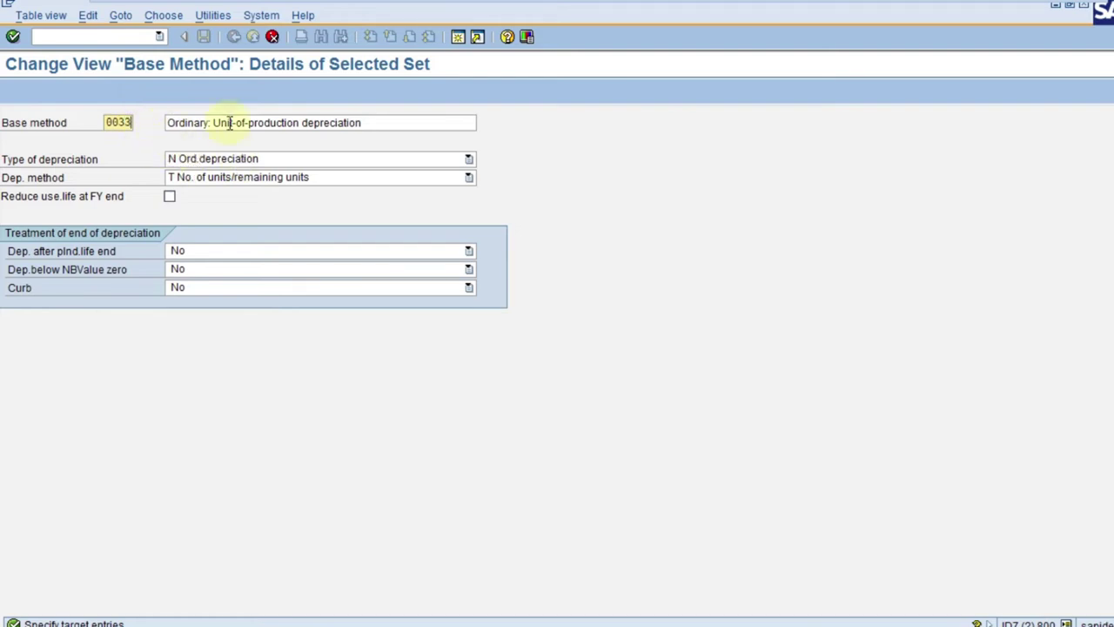
Remove the 'Ordinary: ' prefix and capitalise it to 'Unit-of-Production Depreciation'.
left_click(226, 122)
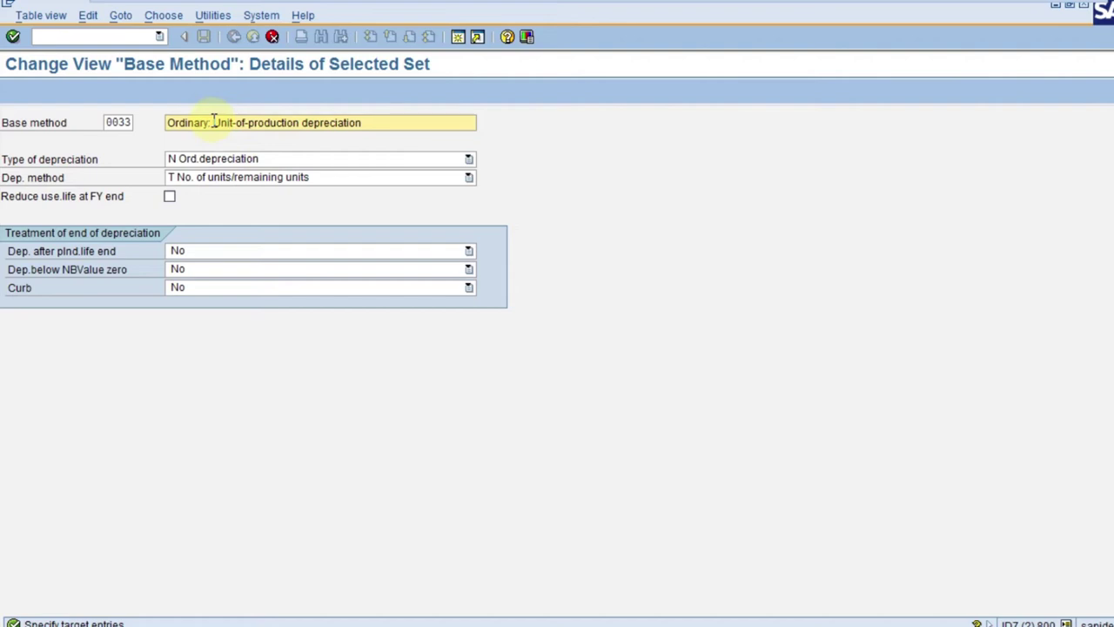
left_click_drag(214, 121, 163, 122)
key("Delete")
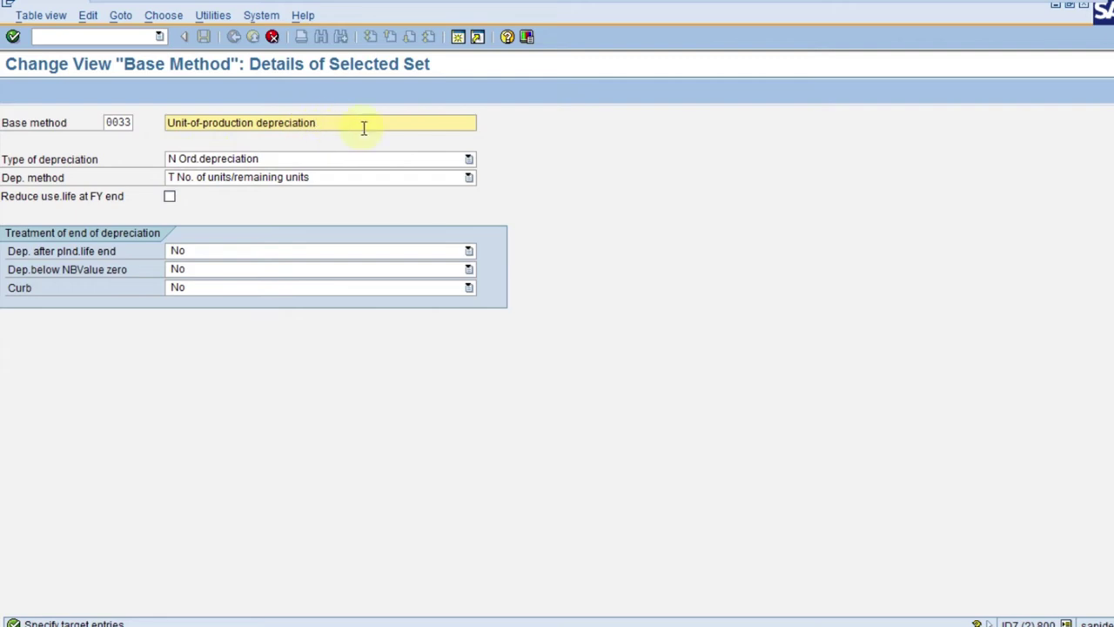
left_click(203, 123)
key("Delete")
type("P")
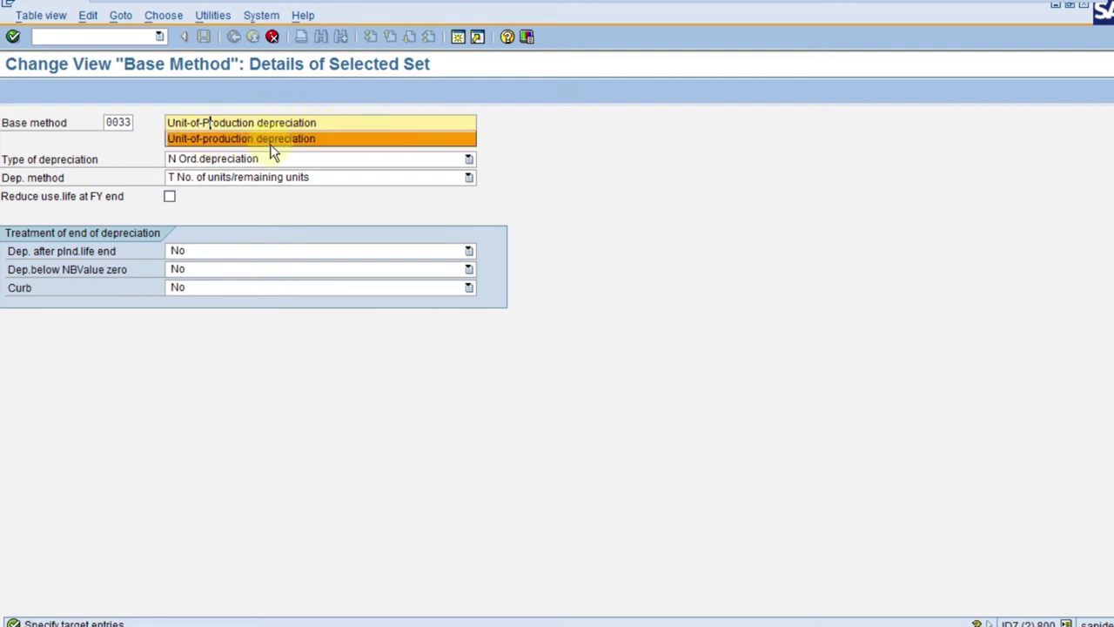
key("End")
key("Escape")
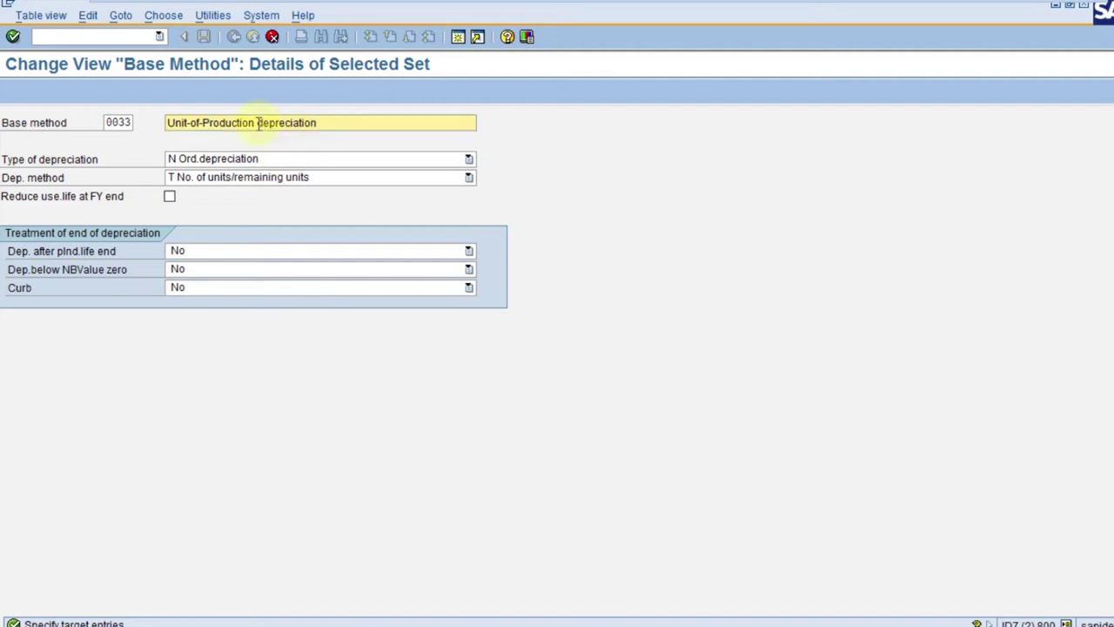
left_click(258, 123)
key("Delete")
type("D")
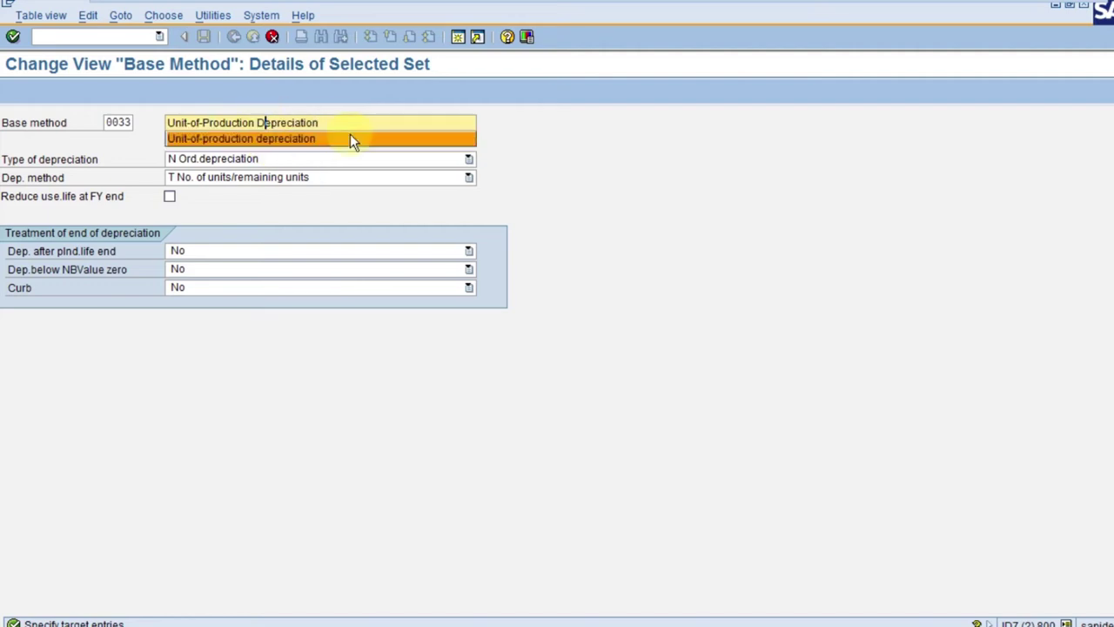
left_click(422, 122)
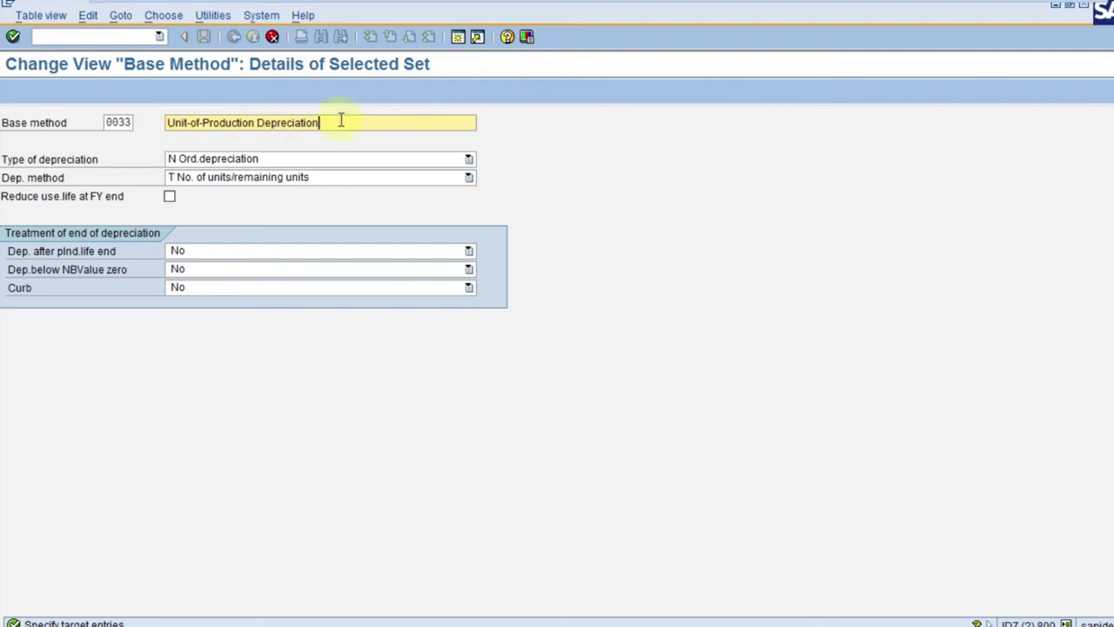
left_click(166, 118, "shift")
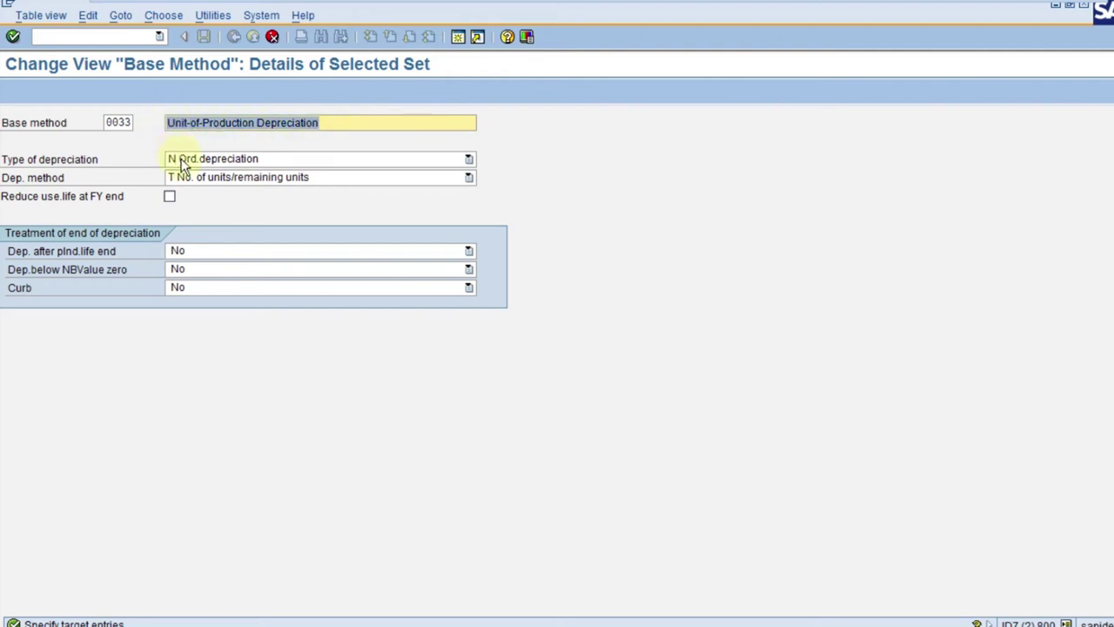
Keep type N ordinary, method T units/remaining units, no depreciation after planned life, and confirm.
left_click(206, 160)
left_click(221, 167)
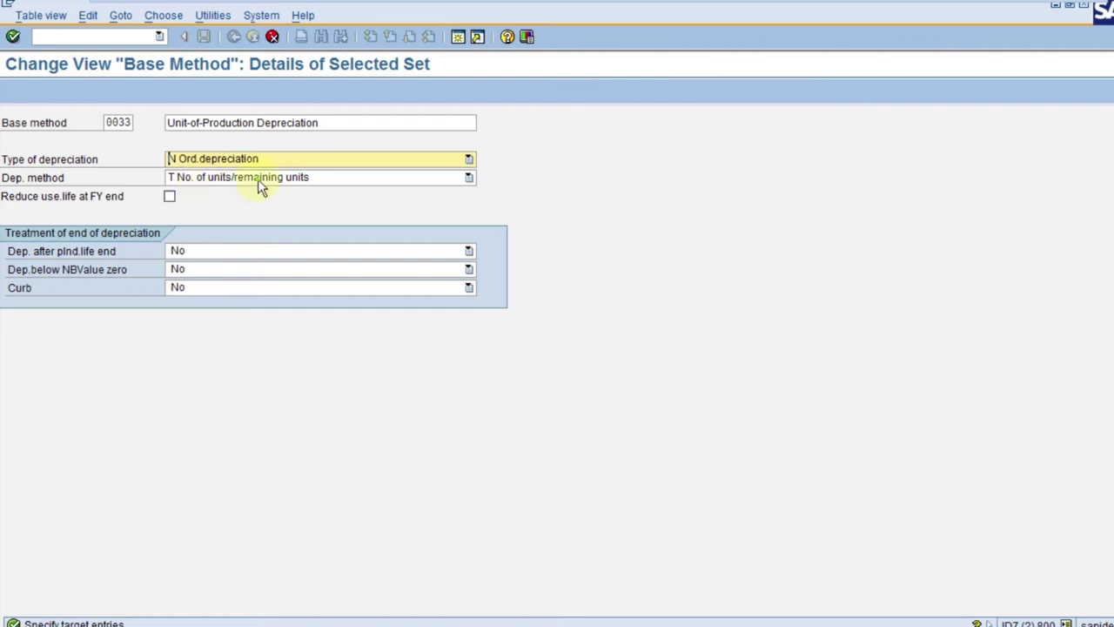
left_click(258, 179)
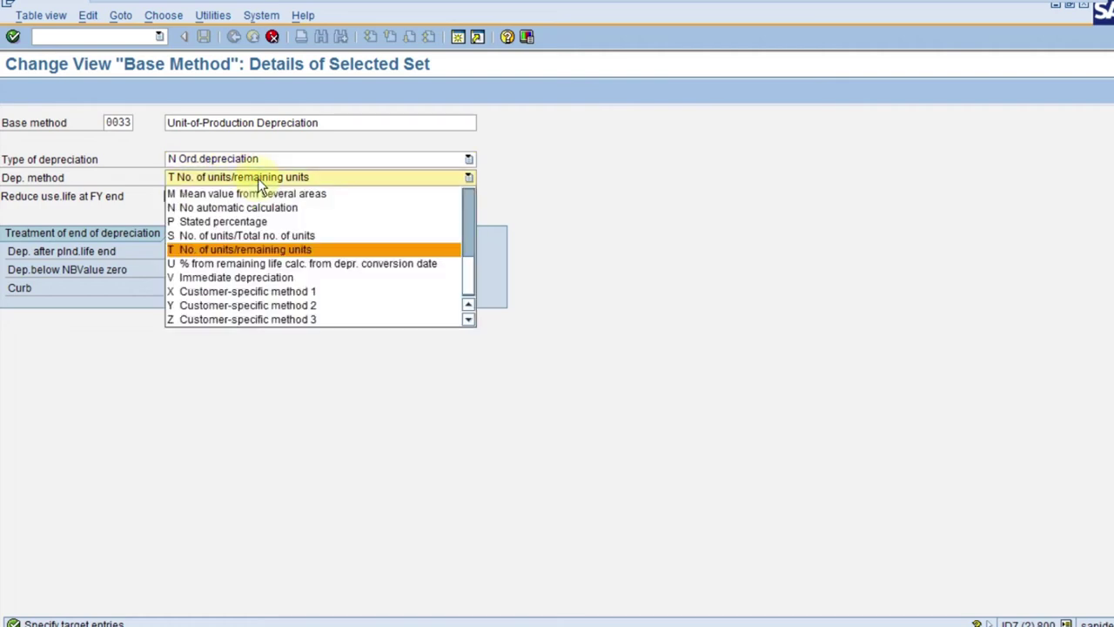
left_click(250, 252)
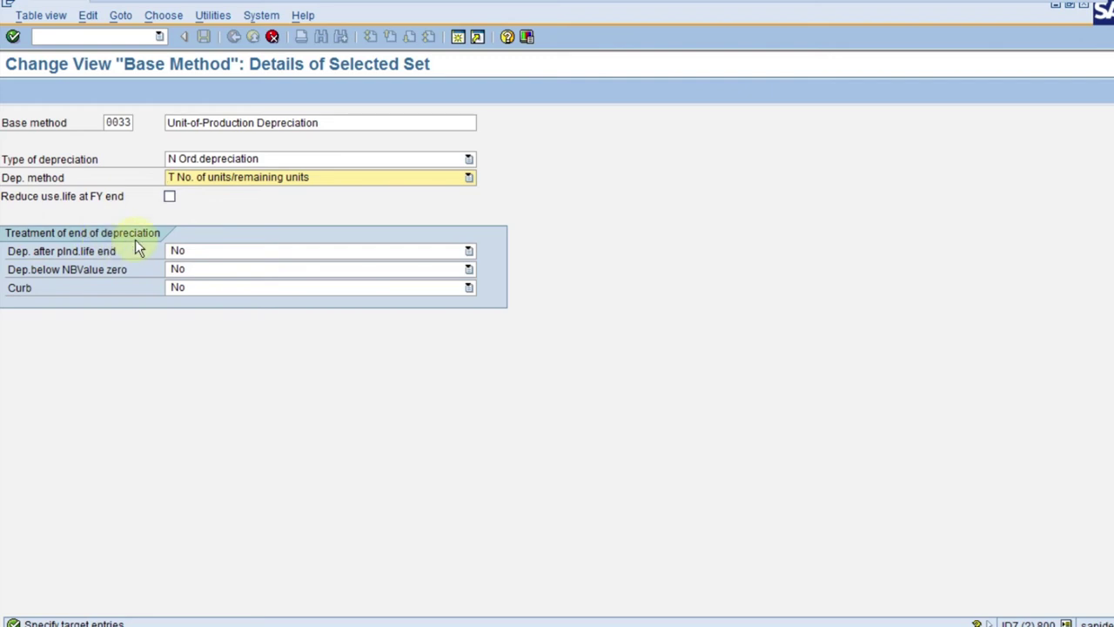
left_click(197, 248)
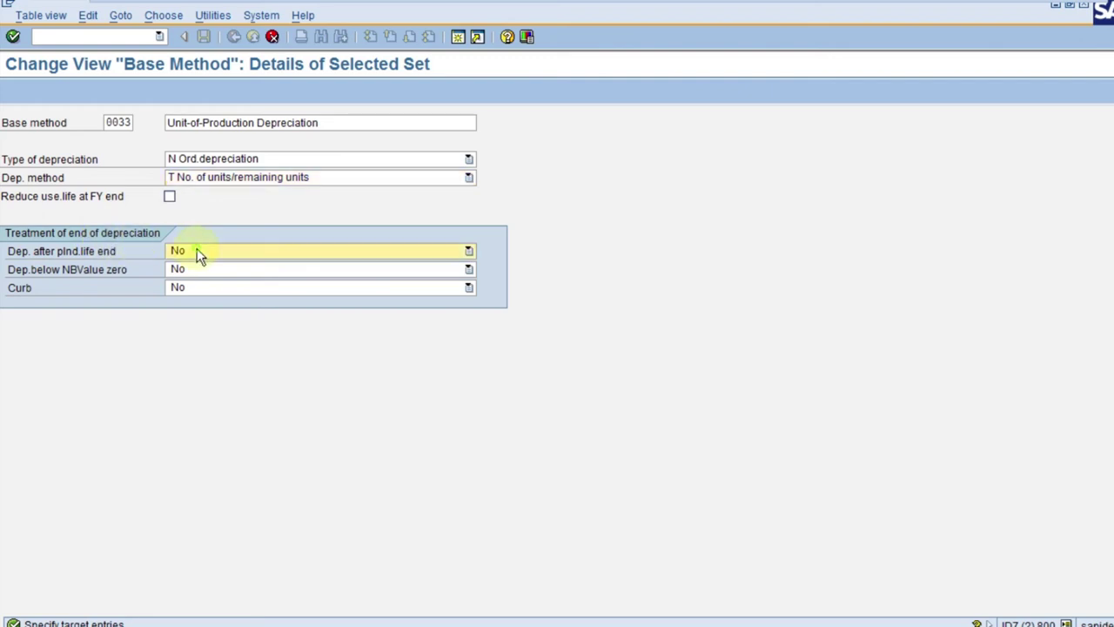
left_click(280, 224)
key("Return")
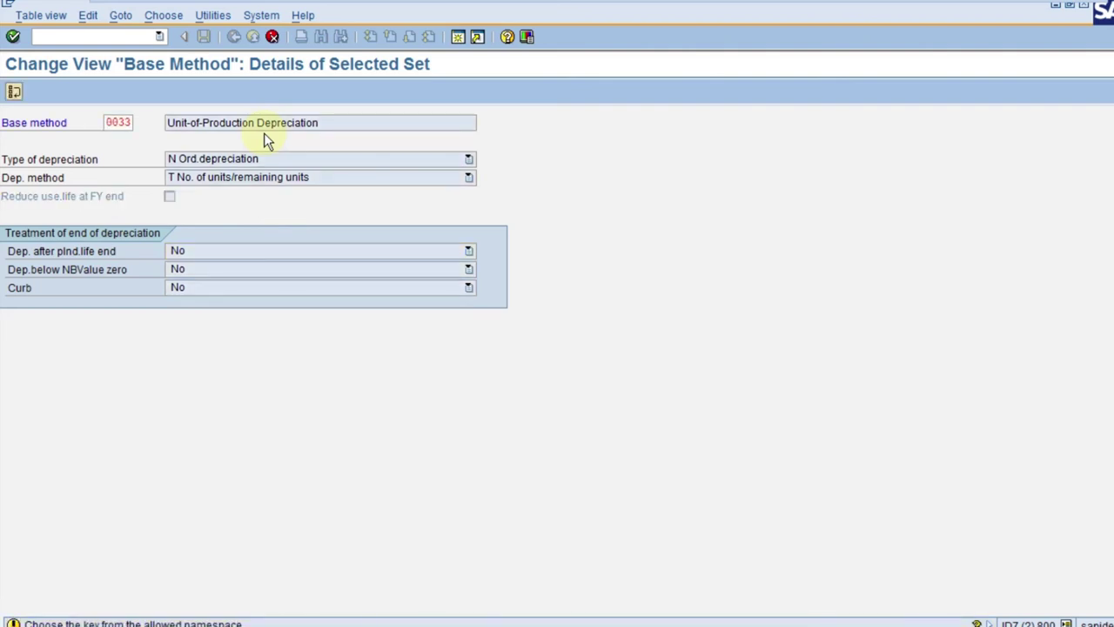
Finish the copy and save base method 0033 under the customizing request.
key("Return")
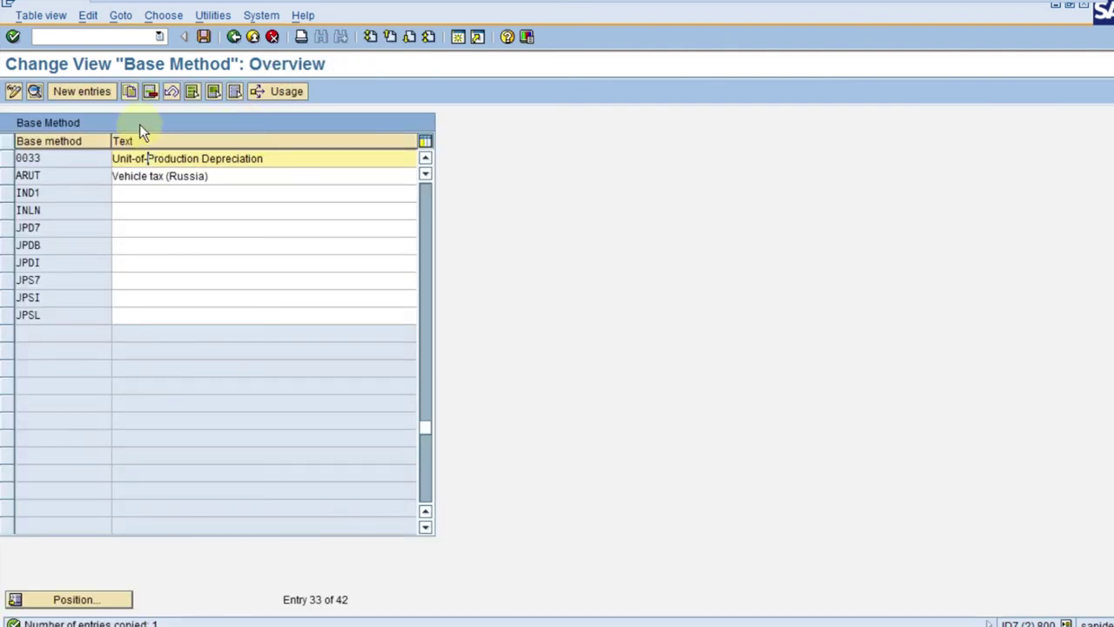
left_click(203, 36)
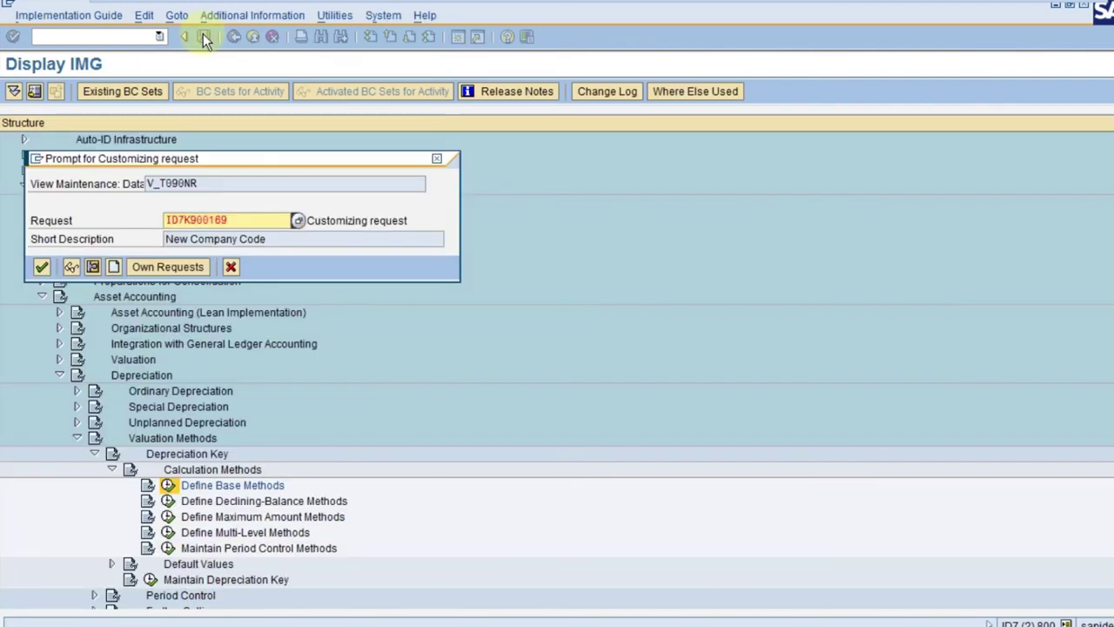
left_click(41, 267)
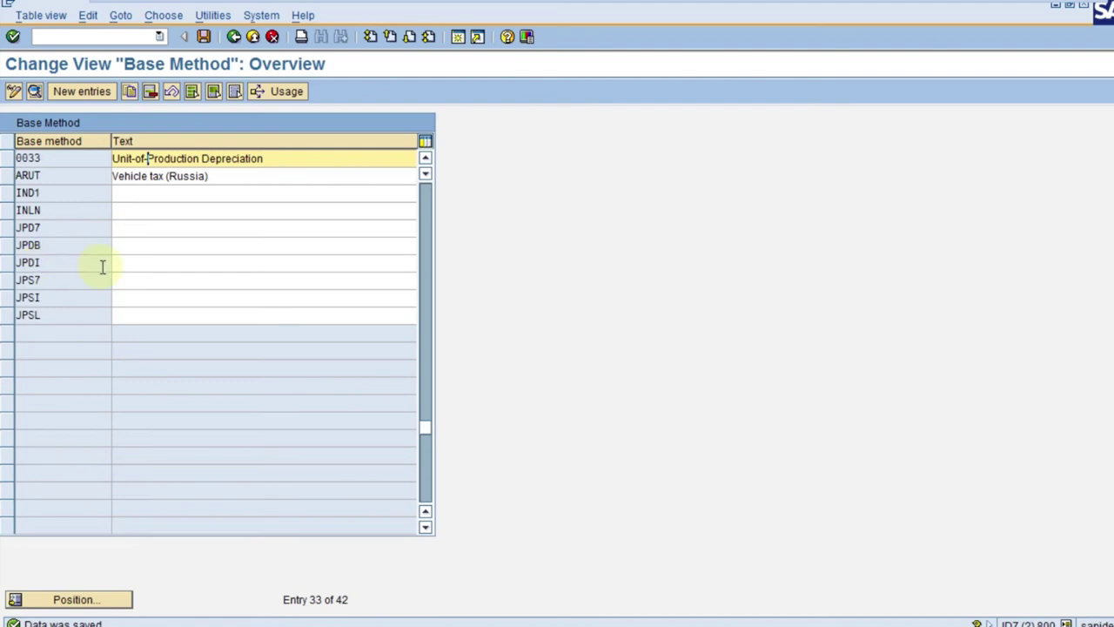
left_click(59, 159)
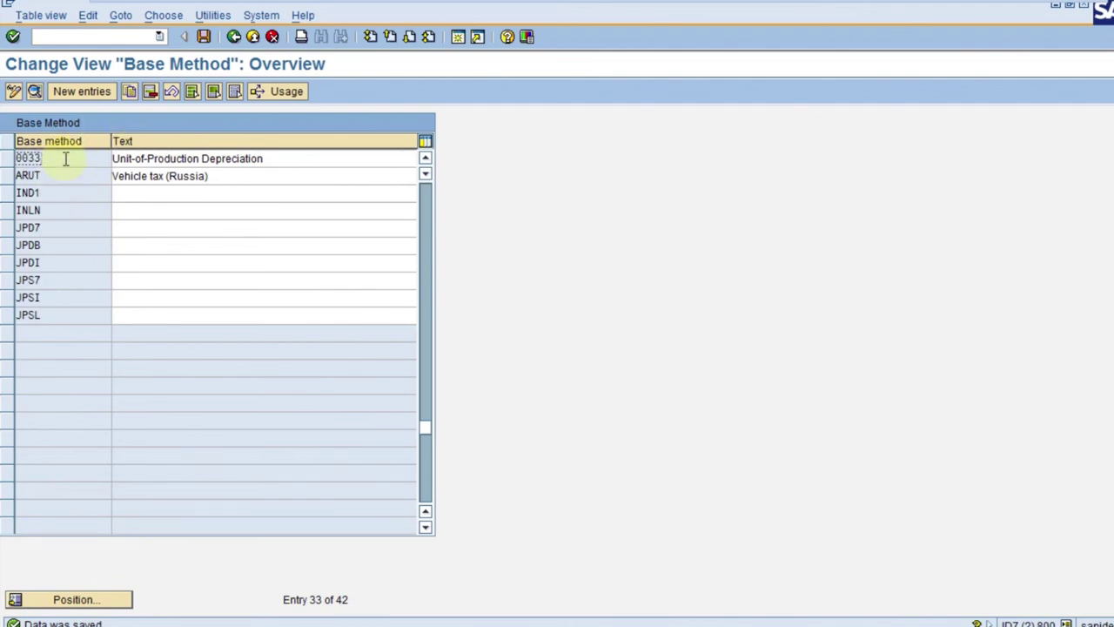
Review the new 0033 row, then go back to the Display IMG tree.
left_click(9, 161)
left_click(10, 167)
left_click(135, 158)
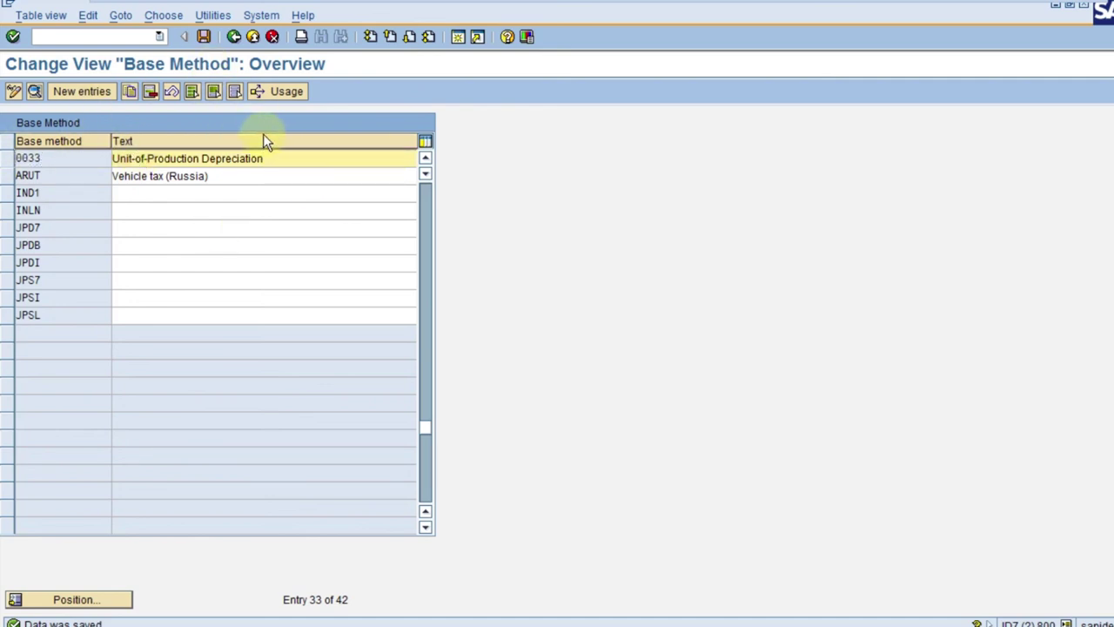
left_click(234, 37)
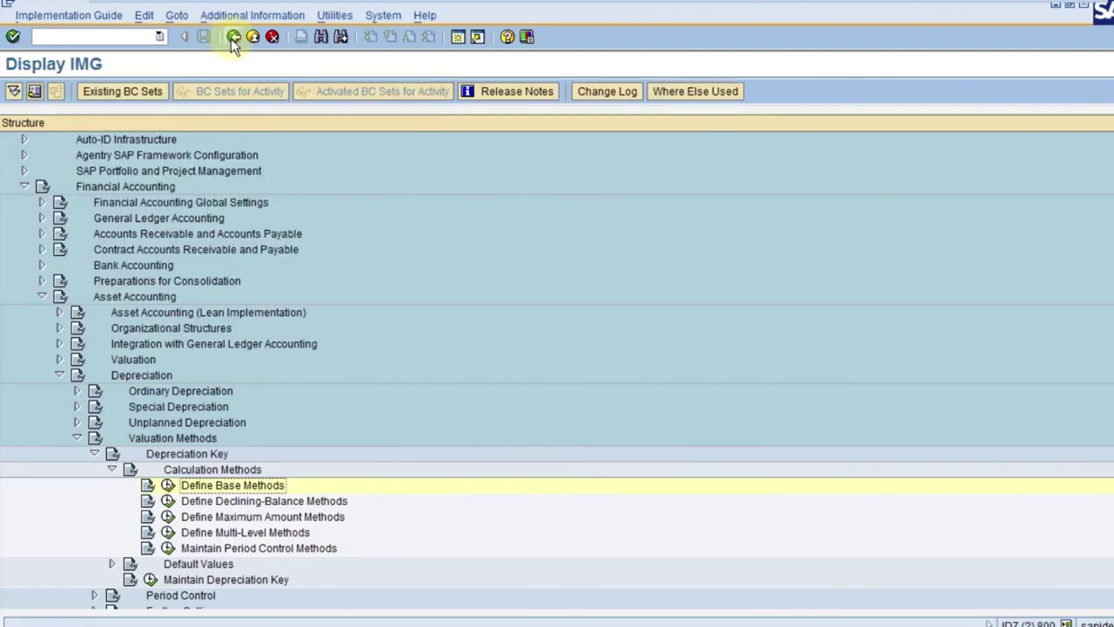